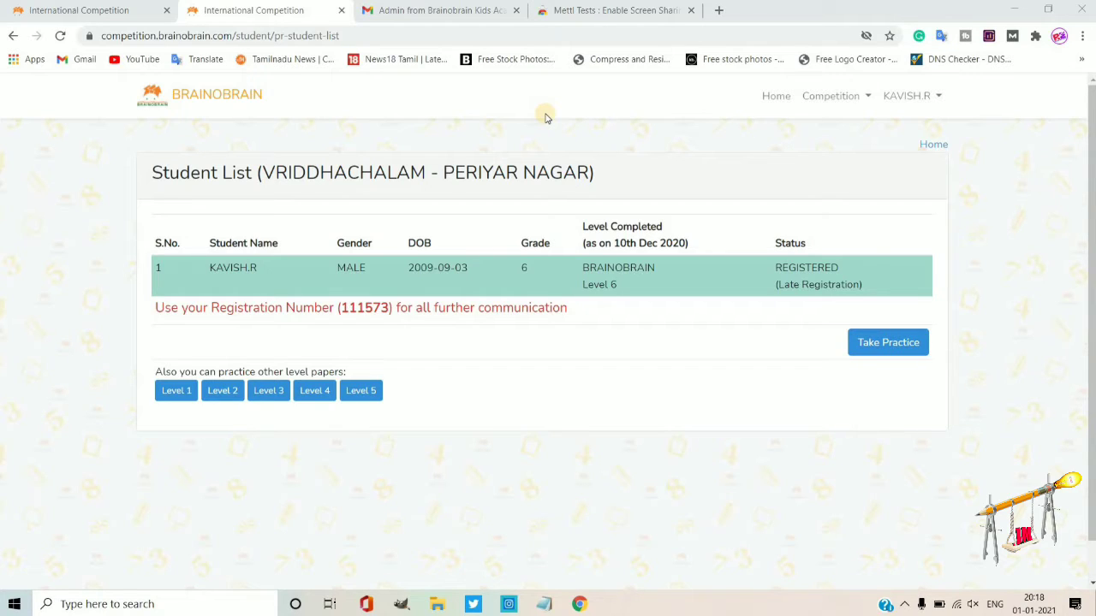
Step: Review the Mettl Tests extension page, the mock exam invitation e-mail and the competition student list with its practice levels
{"action": "left_click", "coordinate": [599, 10]}
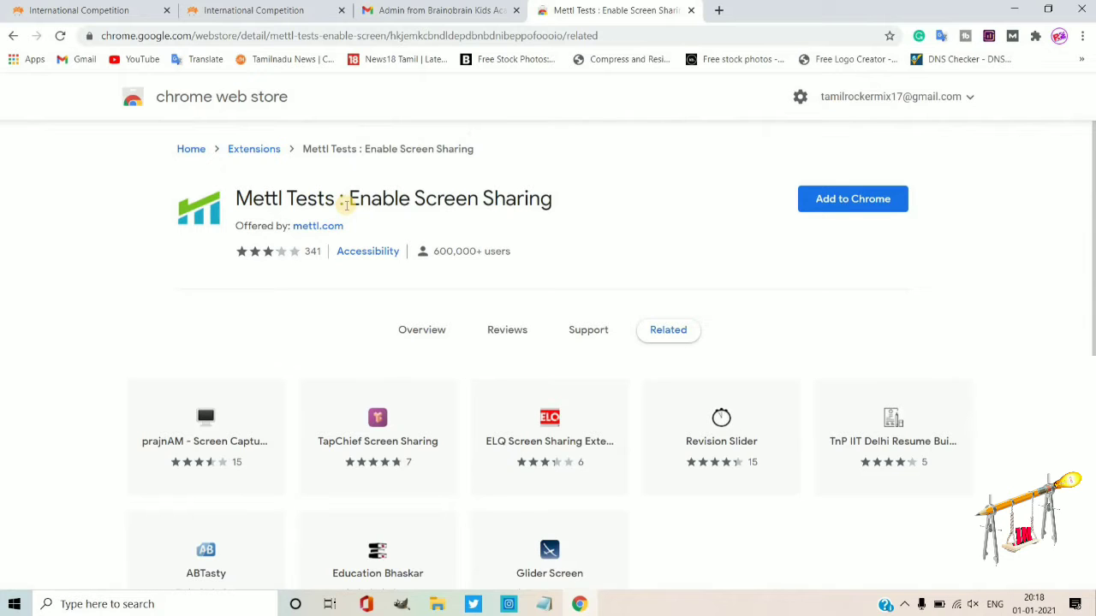
{"action": "left_click", "coordinate": [458, 7]}
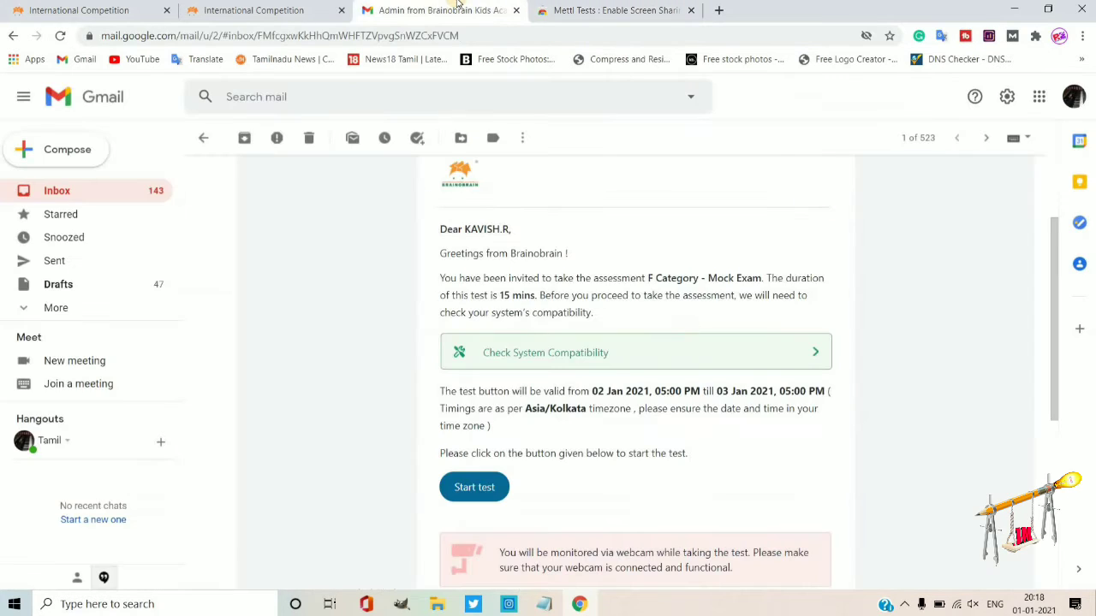
{"action": "left_click", "coordinate": [286, 9]}
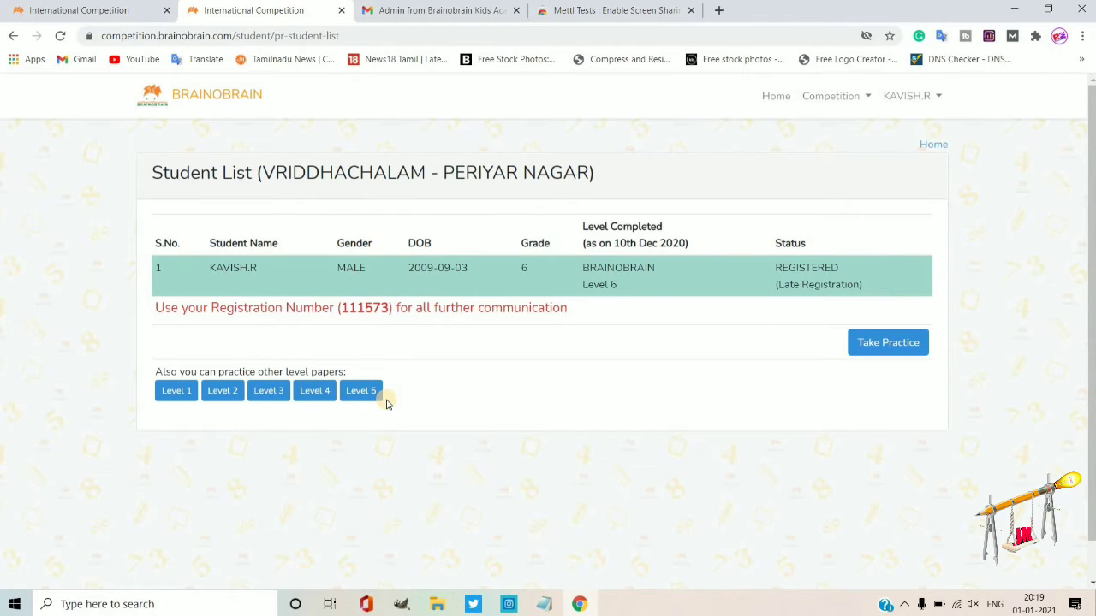
{"action": "left_click", "coordinate": [403, 8]}
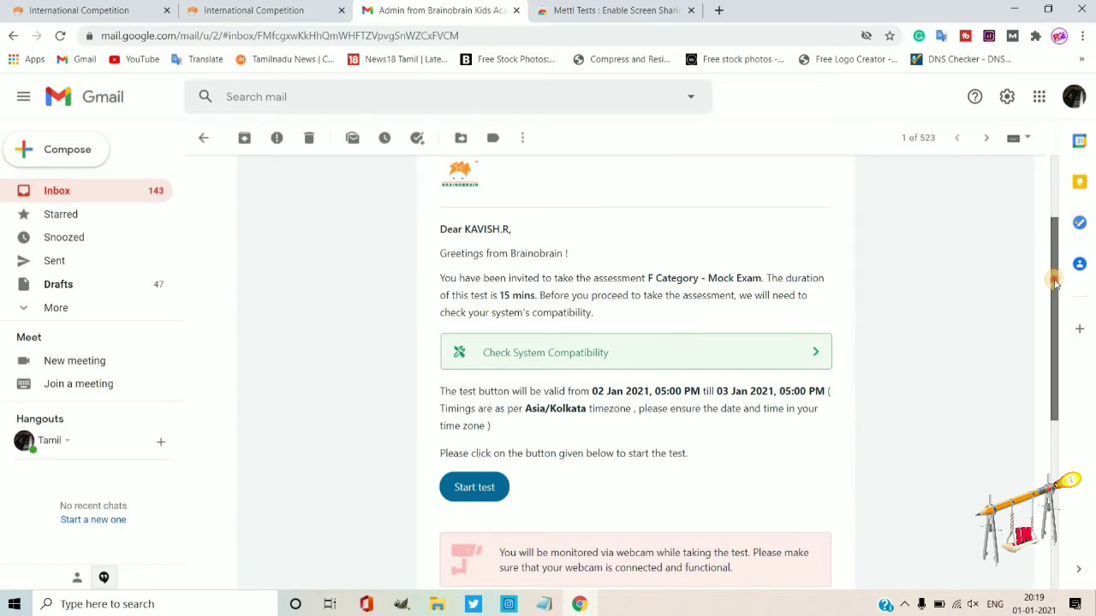
{"action": "left_click_drag", "start_coordinate": [1051, 269], "coordinate": [1055, 311]}
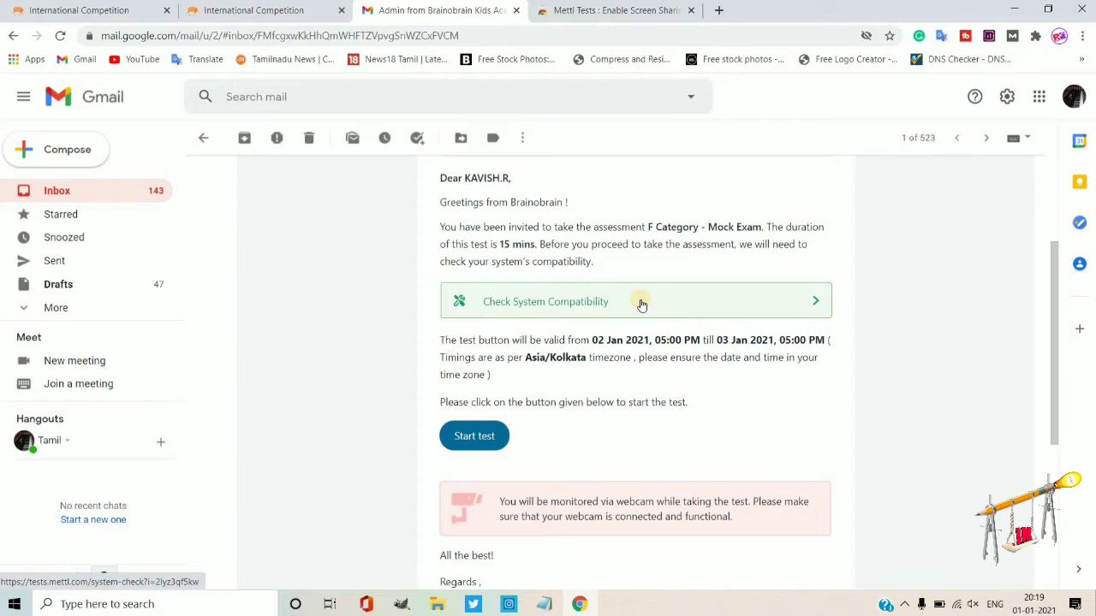
{"action": "left_click", "coordinate": [542, 7]}
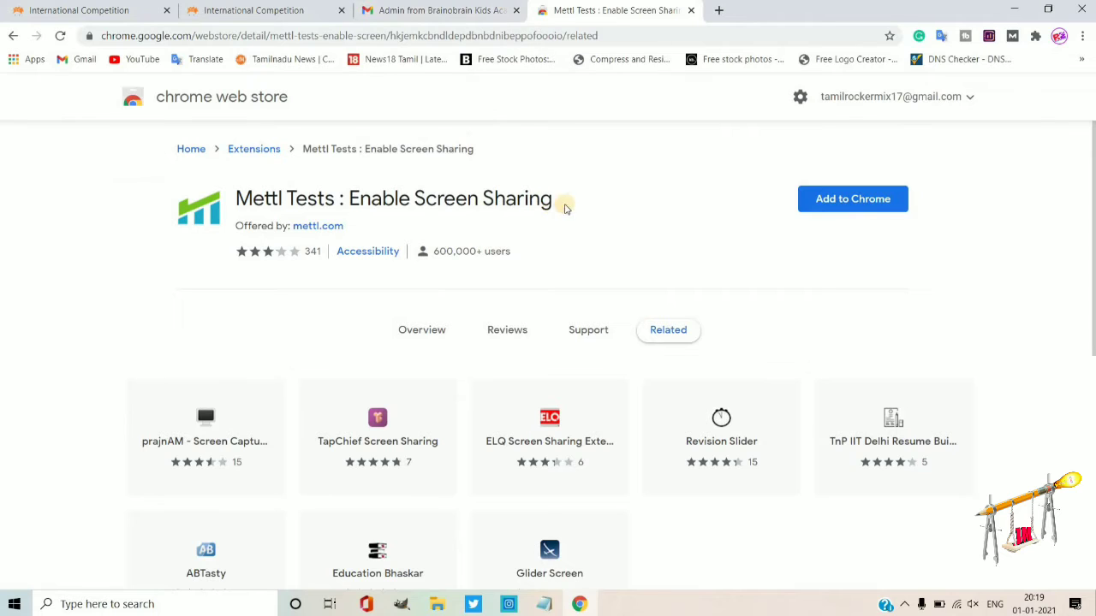
Step: Open the system compatibility check from the mock exam invitation e-mail and compare its extension instructions with the web store page
{"action": "left_click", "coordinate": [416, 10]}
{"action": "left_click", "coordinate": [590, 304]}
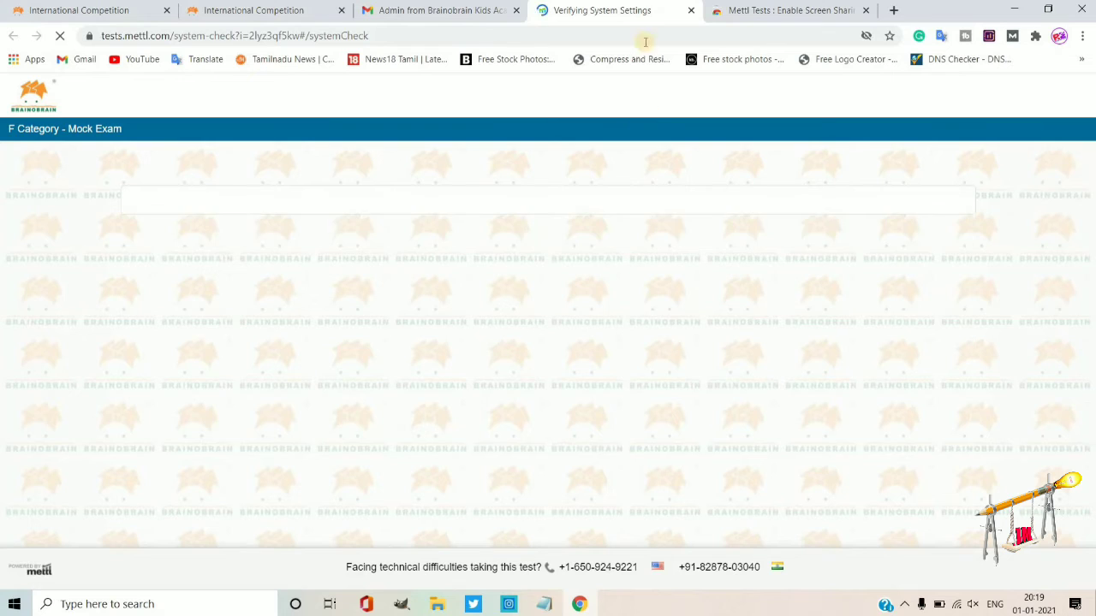
{"action": "left_click", "coordinate": [729, 9]}
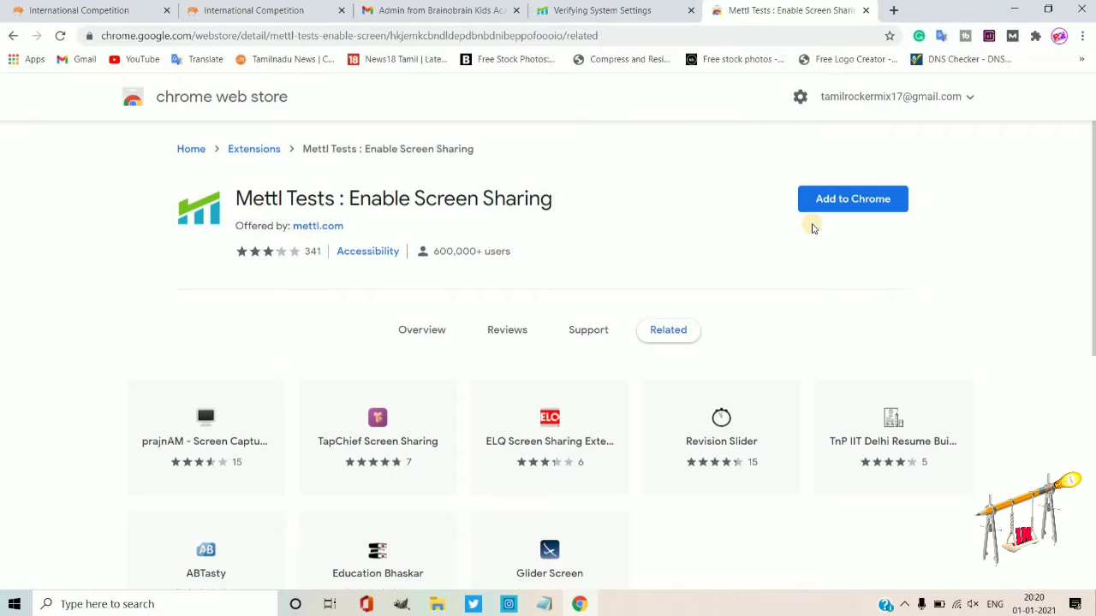
{"action": "left_click", "coordinate": [629, 10]}
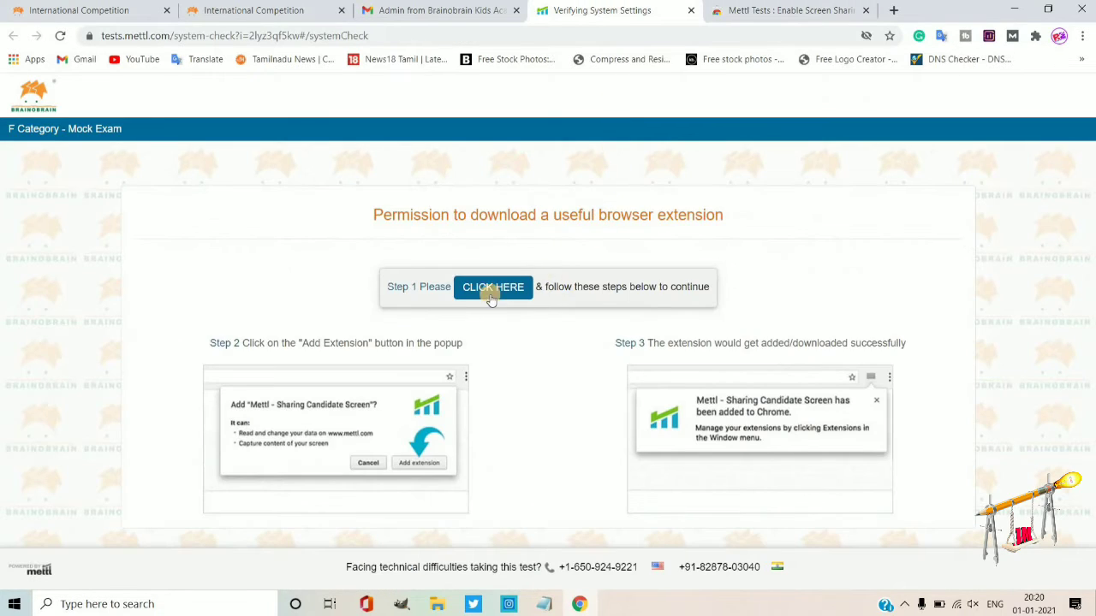
{"action": "left_click", "coordinate": [775, 10]}
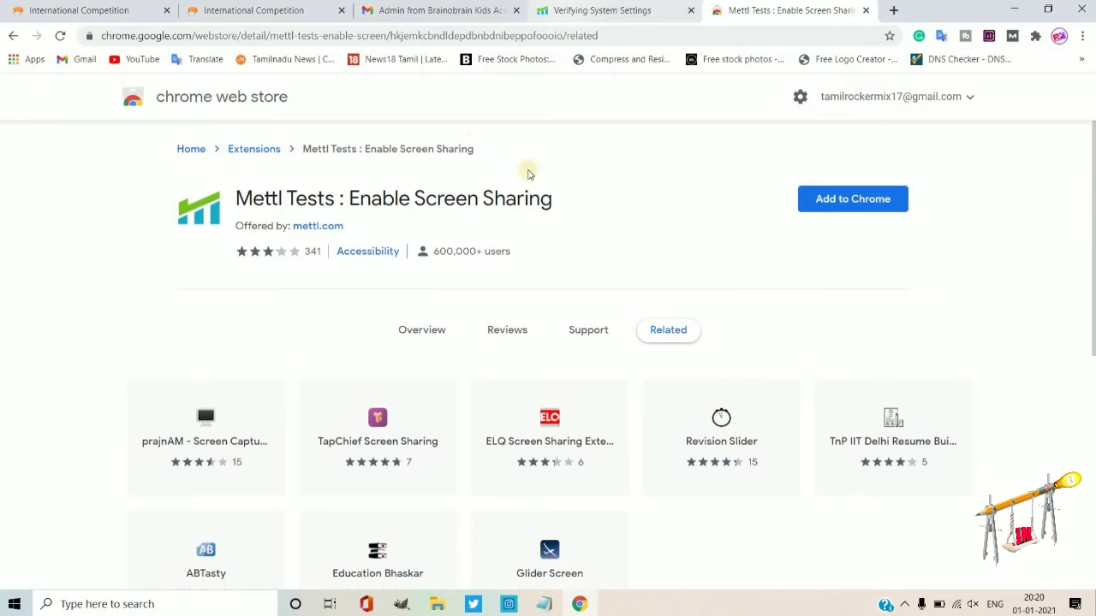
{"action": "left_click", "coordinate": [557, 7]}
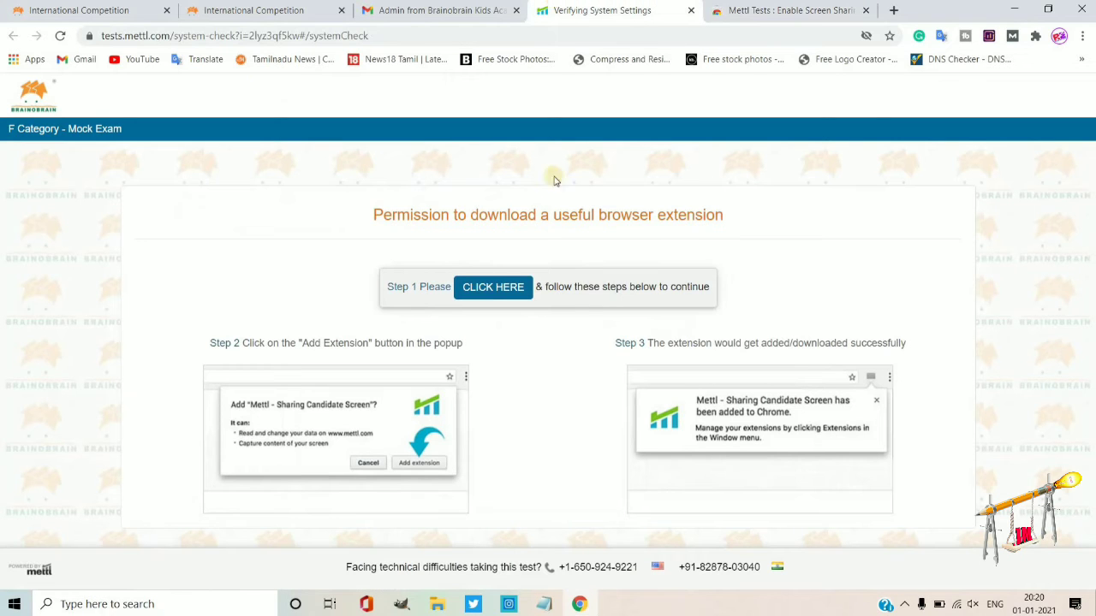
Step: Request the extension from the system check page, copy the offered web store link and open it in a new tab
{"action": "left_click", "coordinate": [494, 288]}
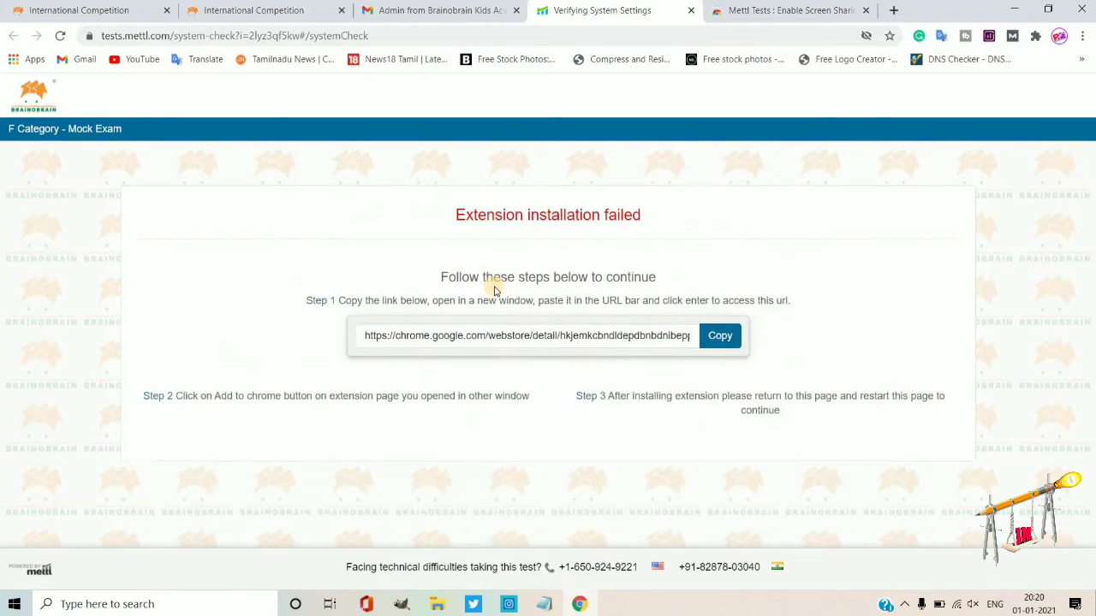
{"action": "left_click", "coordinate": [700, 342]}
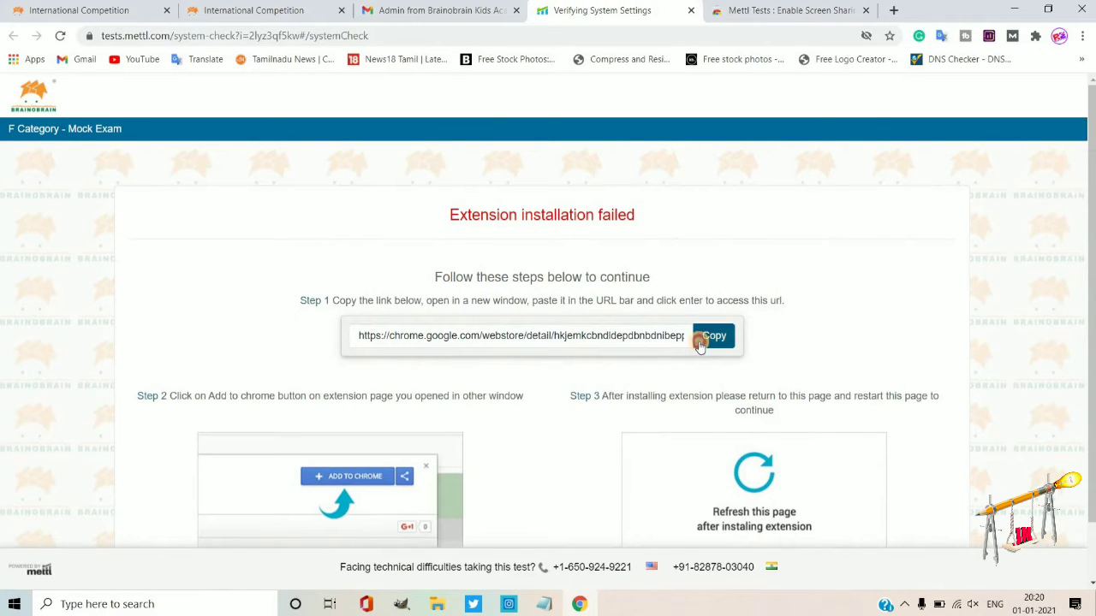
{"action": "left_click", "coordinate": [893, 9]}
{"action": "type", "text": "https://chrome.google.com/webstore/detail/hkjemkcbndldepdbnbdnibeppofoooio"}
{"action": "key", "text": "Return"}
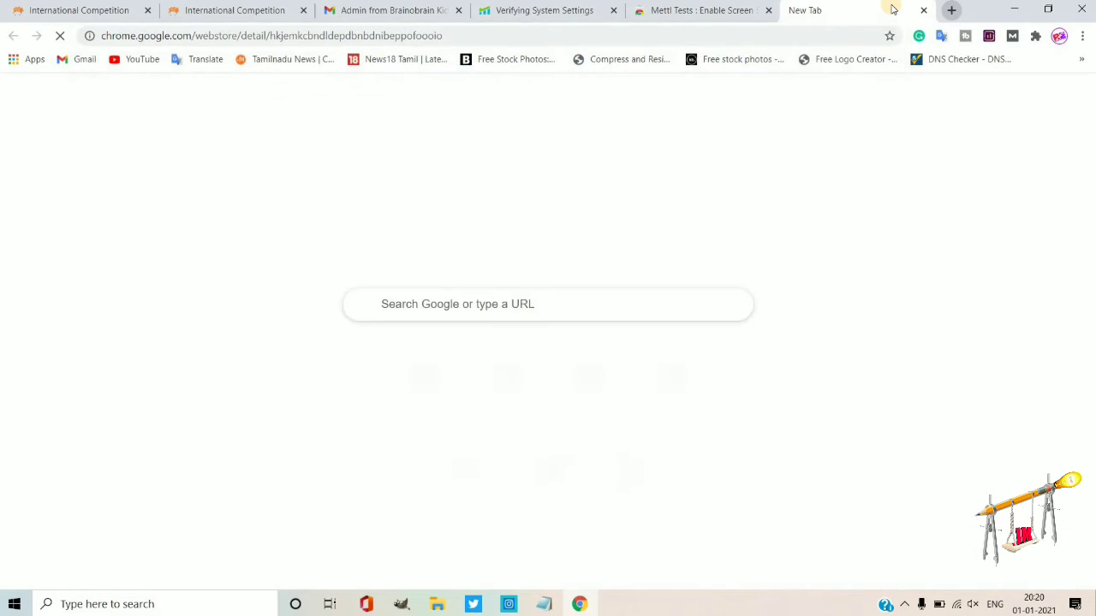
Step: Add the Mettl Tests : Enable Screen Sharing extension to Chrome from its web store page and accept its permissions
{"action": "left_click", "coordinate": [650, 9]}
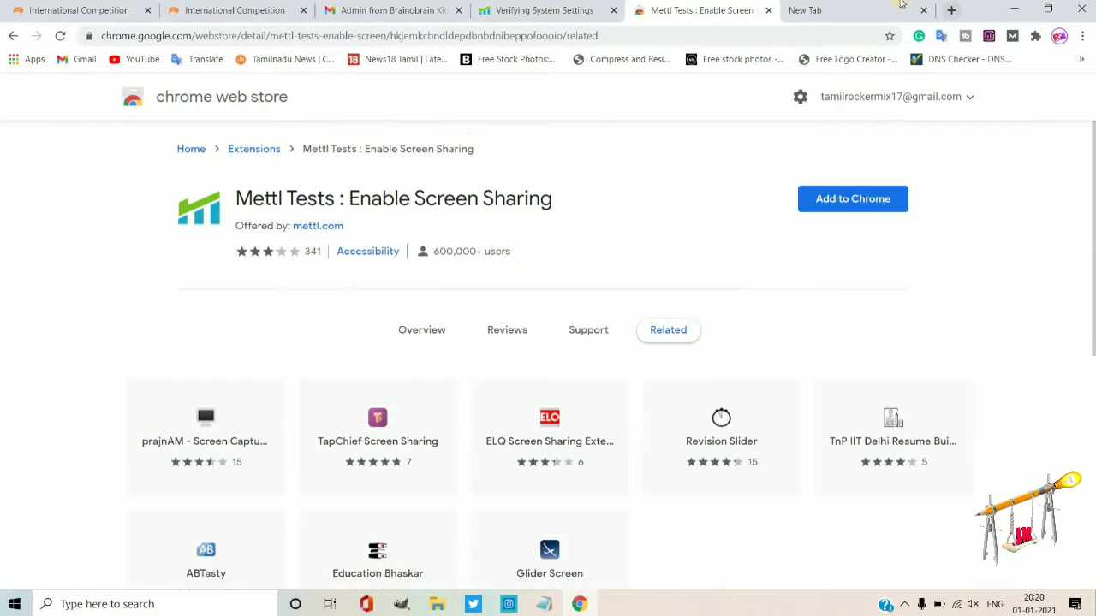
{"action": "left_click", "coordinate": [873, 10]}
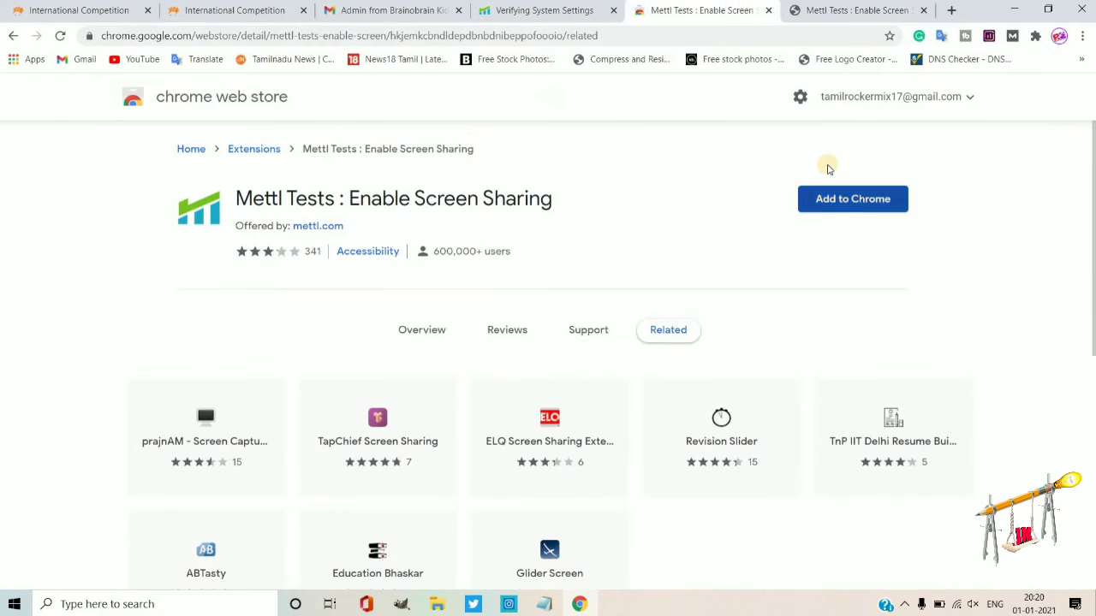
{"action": "left_click", "coordinate": [834, 199]}
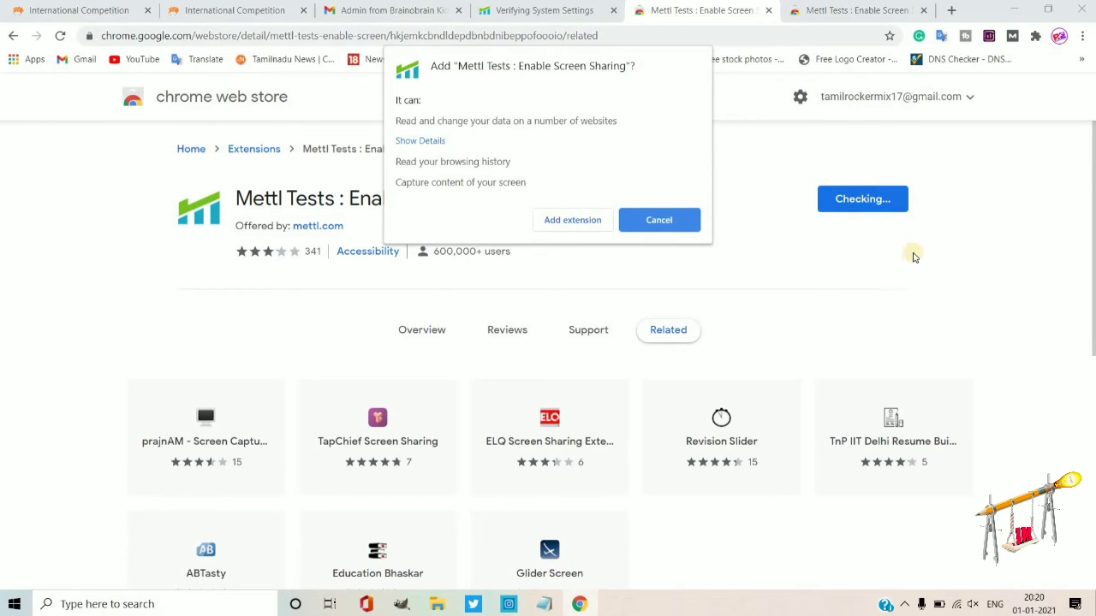
{"action": "left_click", "coordinate": [560, 221]}
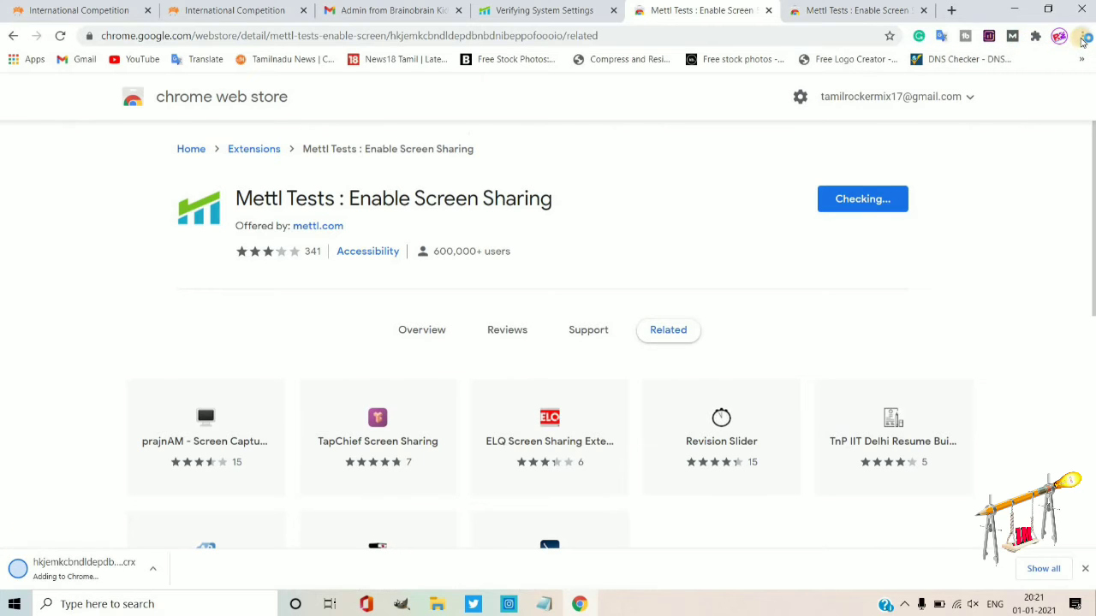
Step: Pin the Mettl Tests : Enable Screen Sharing extension in the browser and close the extensions list
{"action": "left_click", "coordinate": [1040, 39]}
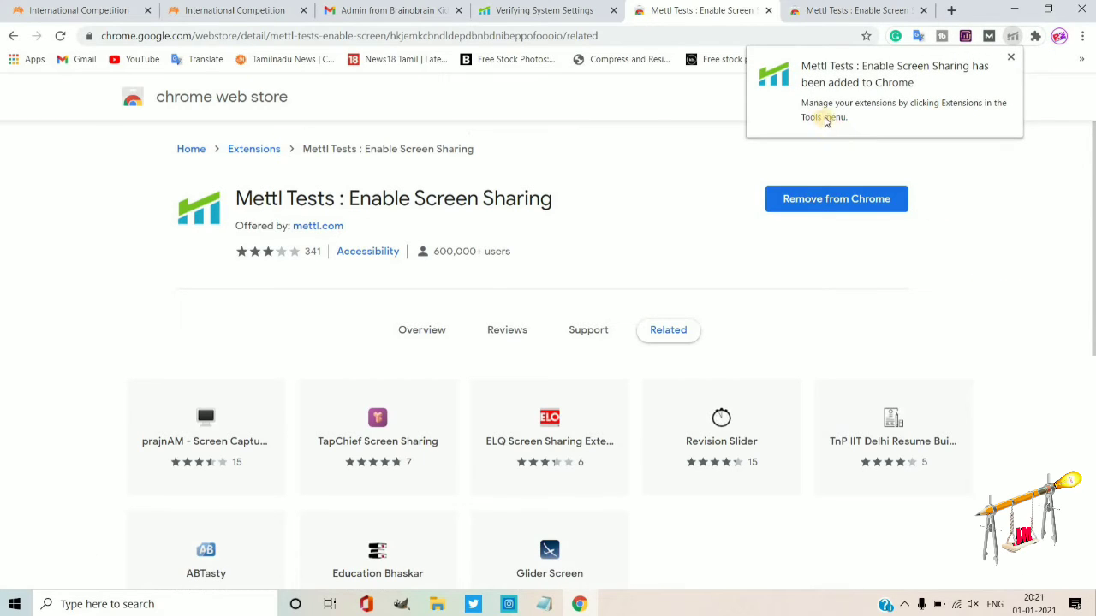
{"action": "left_click", "coordinate": [966, 163]}
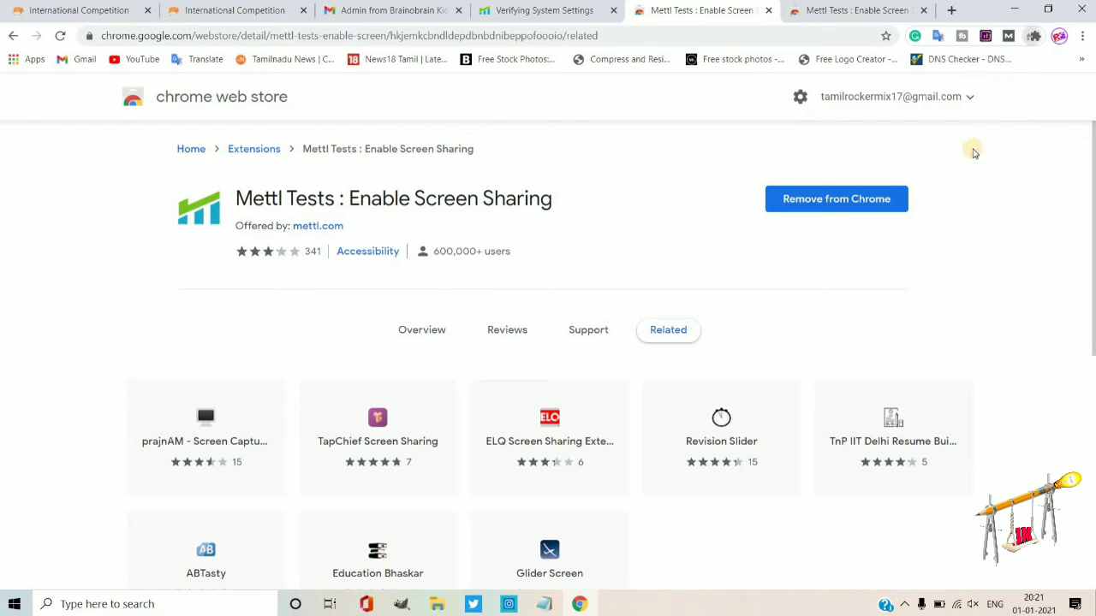
{"action": "left_click", "coordinate": [1035, 37]}
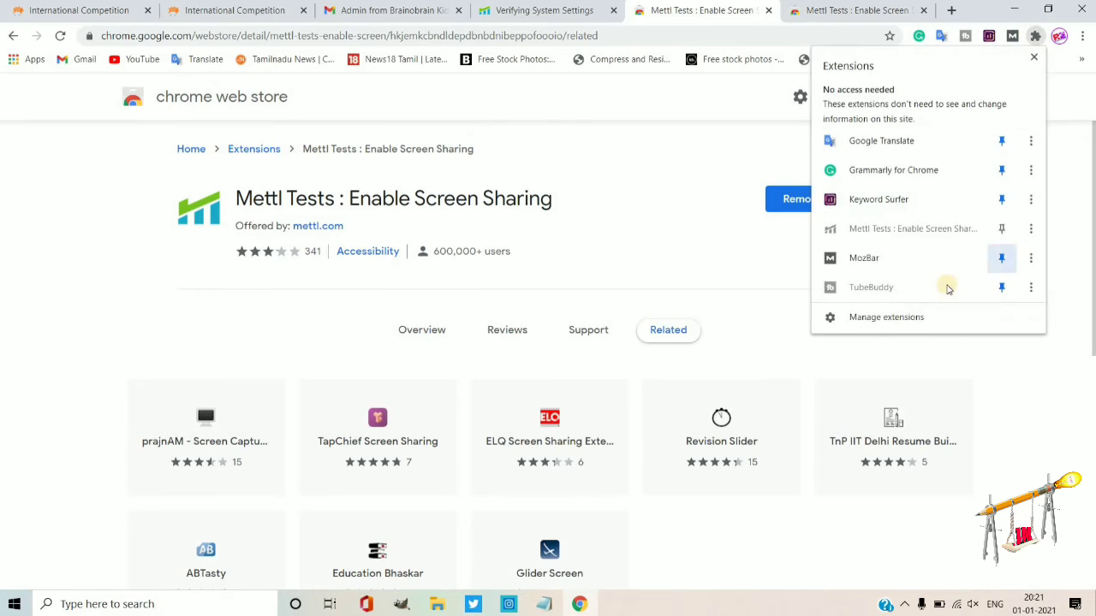
{"action": "left_click", "coordinate": [1030, 229]}
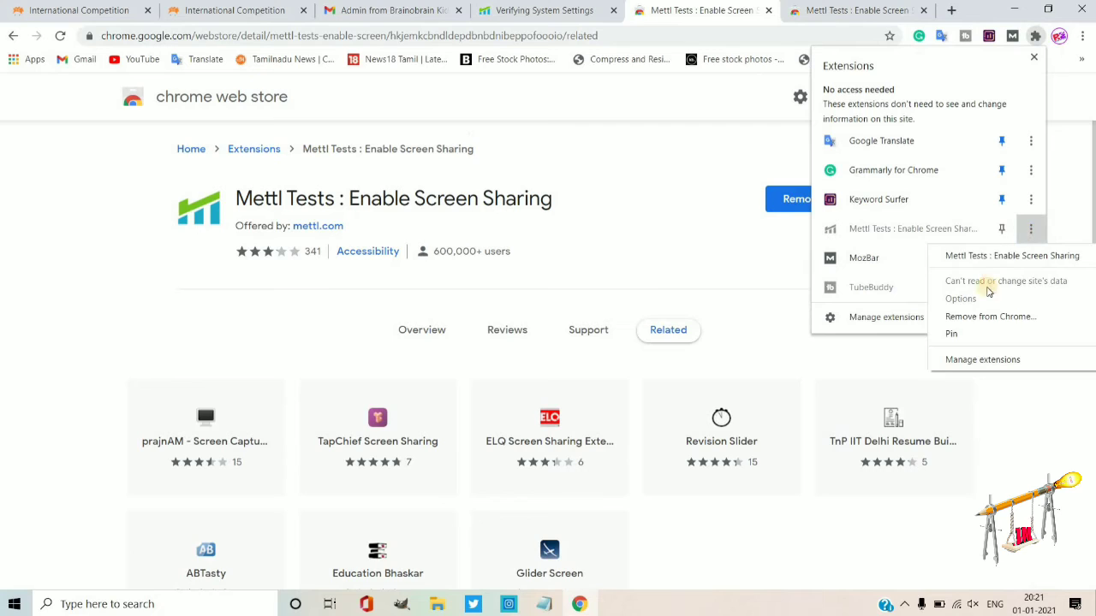
{"action": "left_click", "coordinate": [957, 335]}
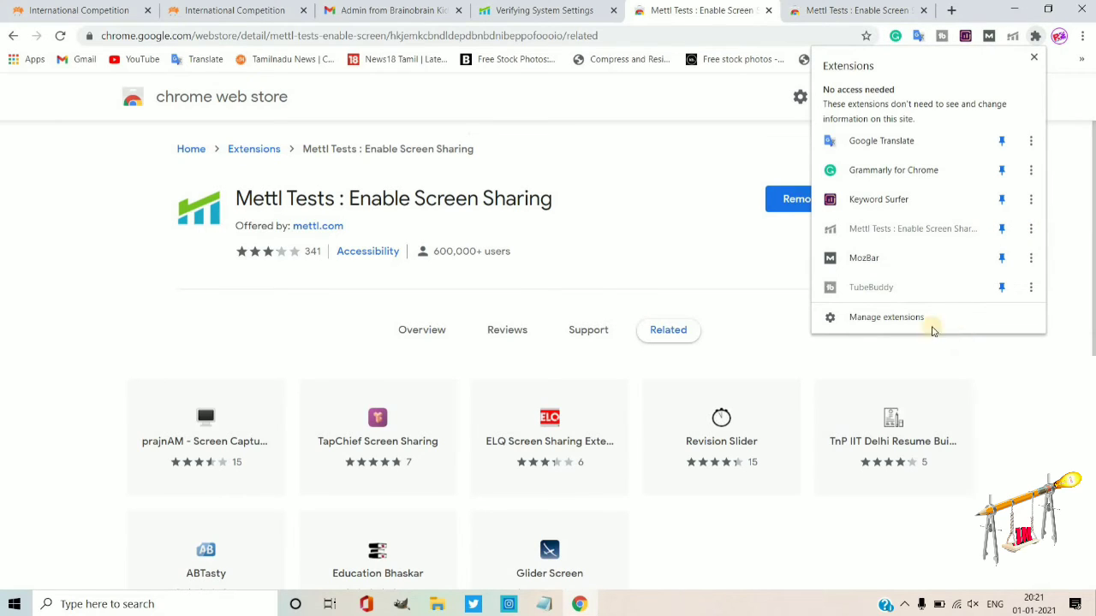
{"action": "left_click", "coordinate": [745, 178]}
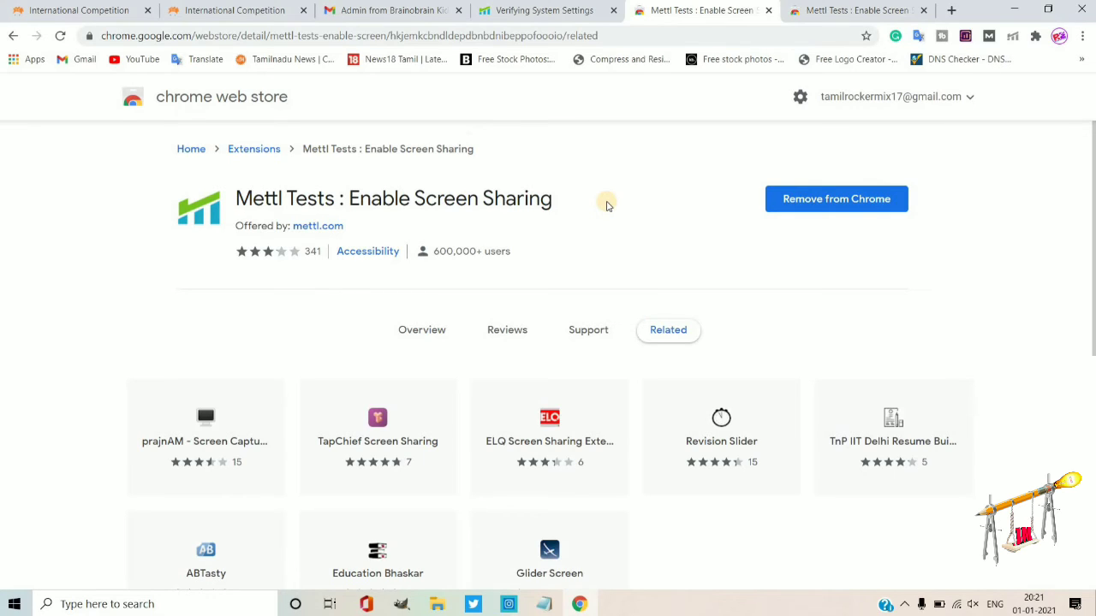
Step: Reload the F Category - Mock Exam system check page and share the entire screen with tests.mettl.com
{"action": "left_click", "coordinate": [218, 10]}
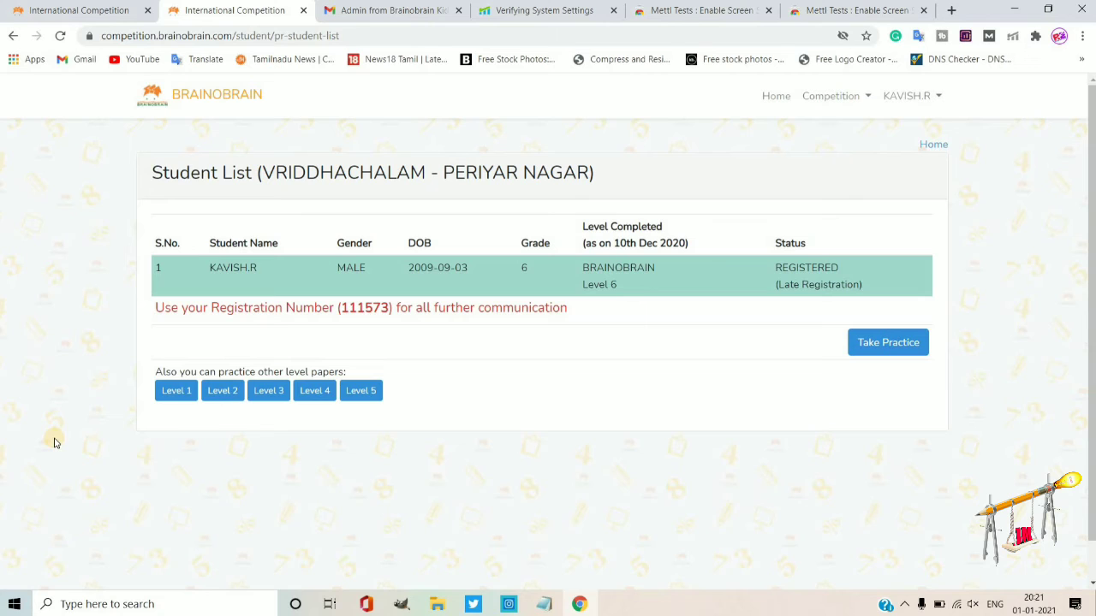
{"action": "left_click", "coordinate": [692, 12]}
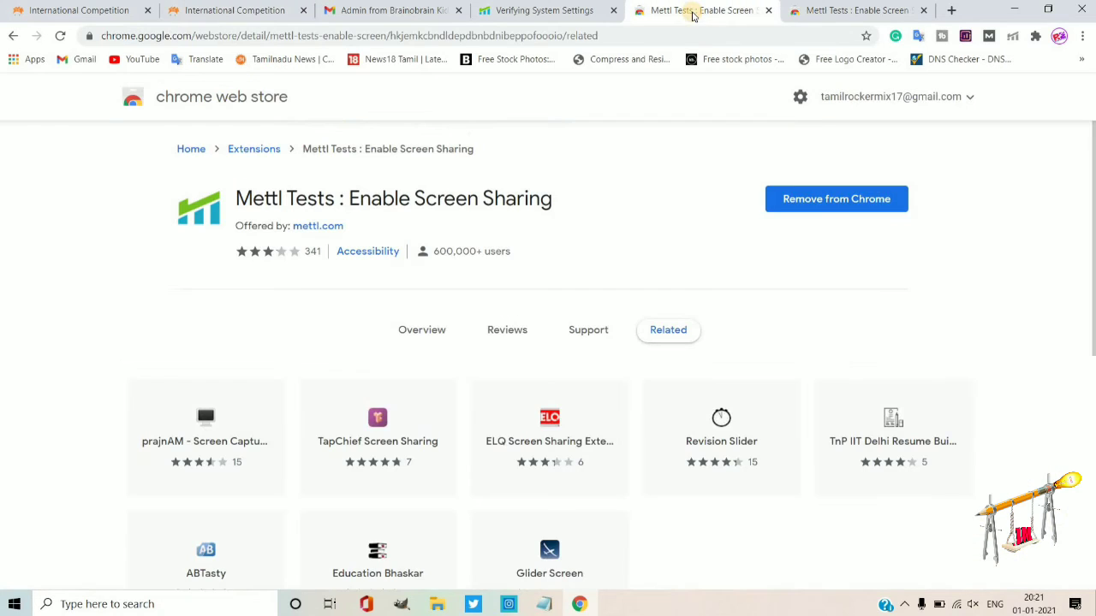
{"action": "left_click", "coordinate": [591, 8]}
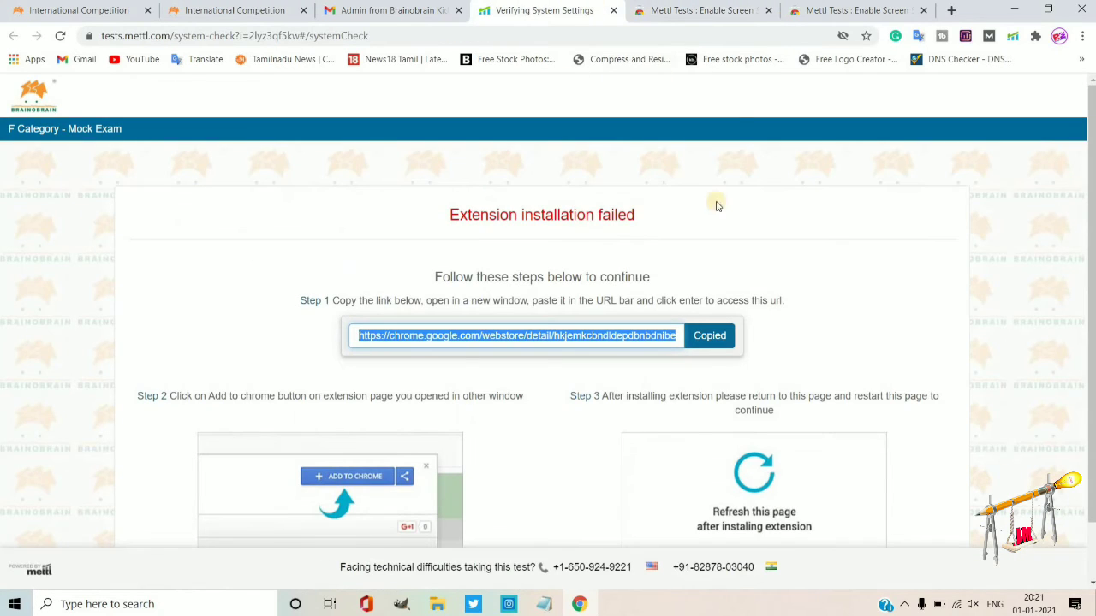
{"action": "left_click", "coordinate": [578, 40]}
{"action": "key", "text": "Return"}
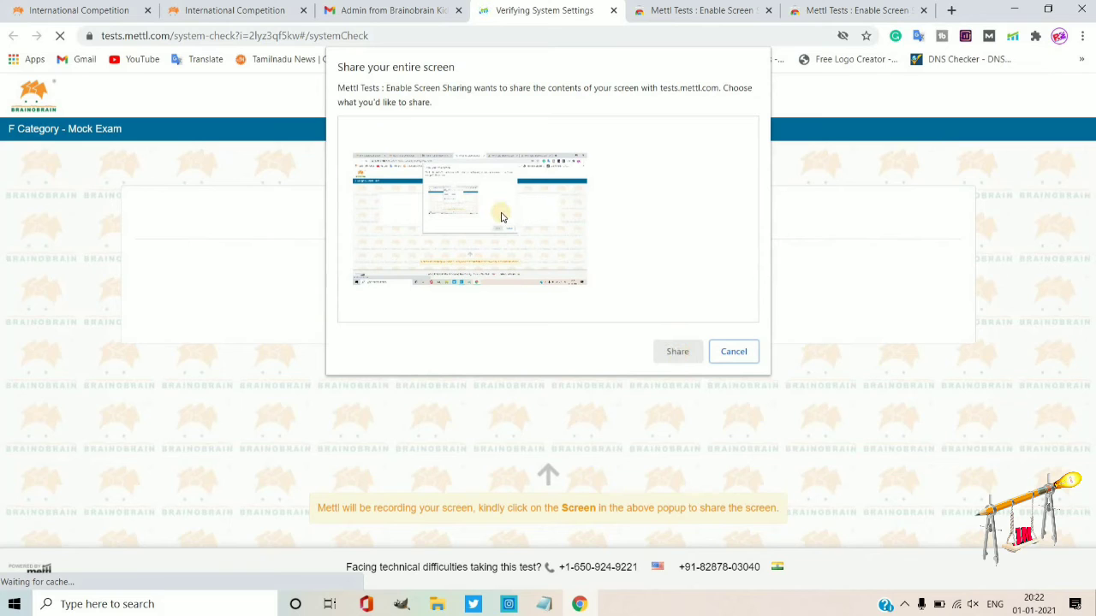
{"action": "left_click", "coordinate": [502, 216]}
{"action": "left_click", "coordinate": [681, 354]}
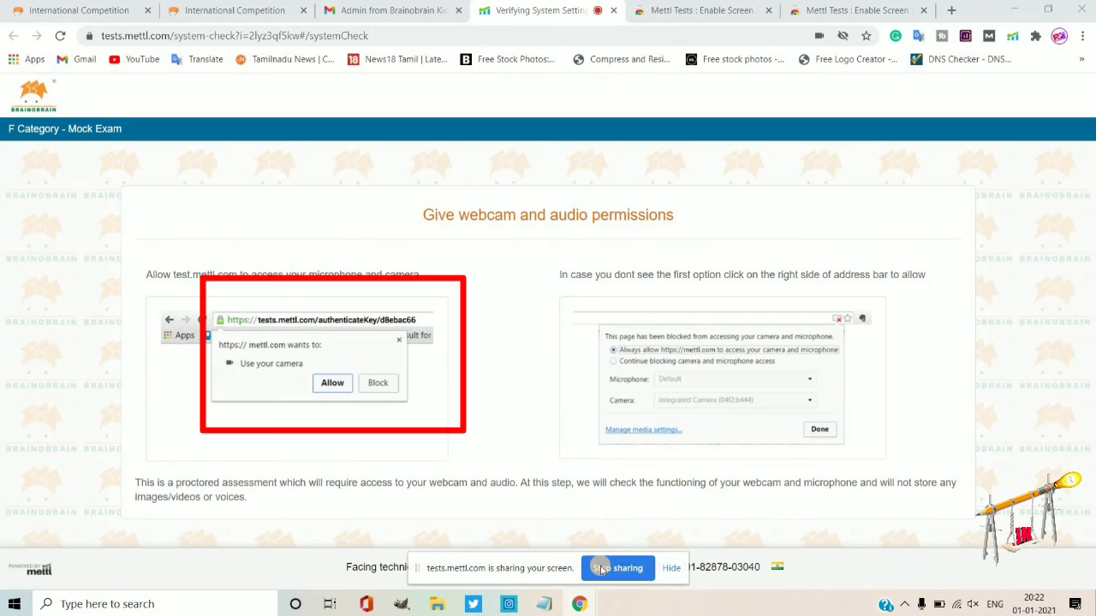
Step: Review the invitation e-mail's test schedule and webcam notice, the student list, and the webcam and audio permission instructions
{"action": "left_click", "coordinate": [387, 9]}
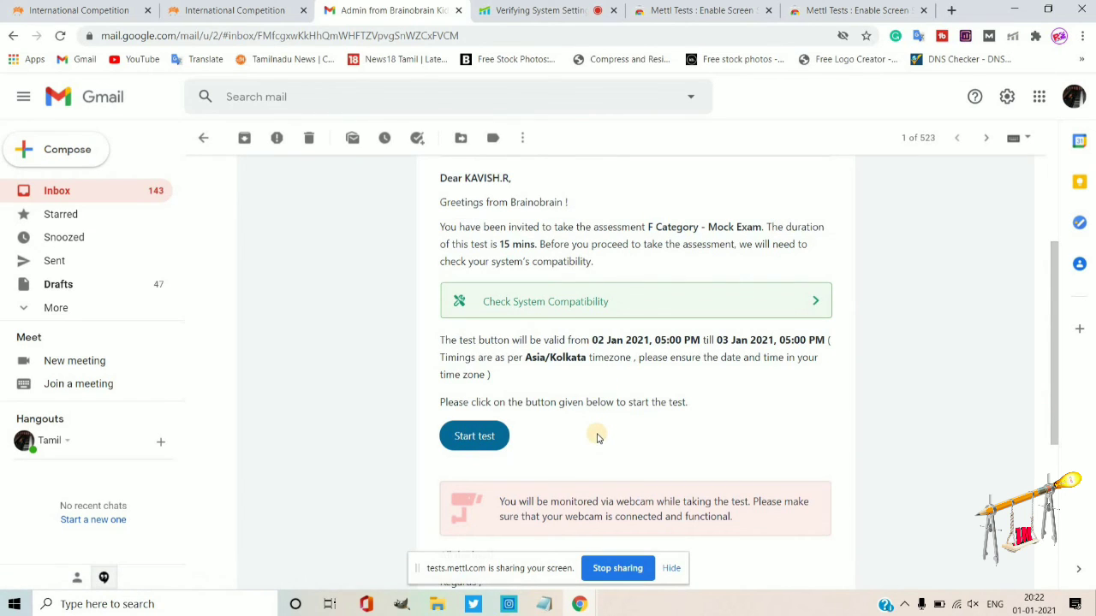
{"action": "left_click", "coordinate": [248, 9]}
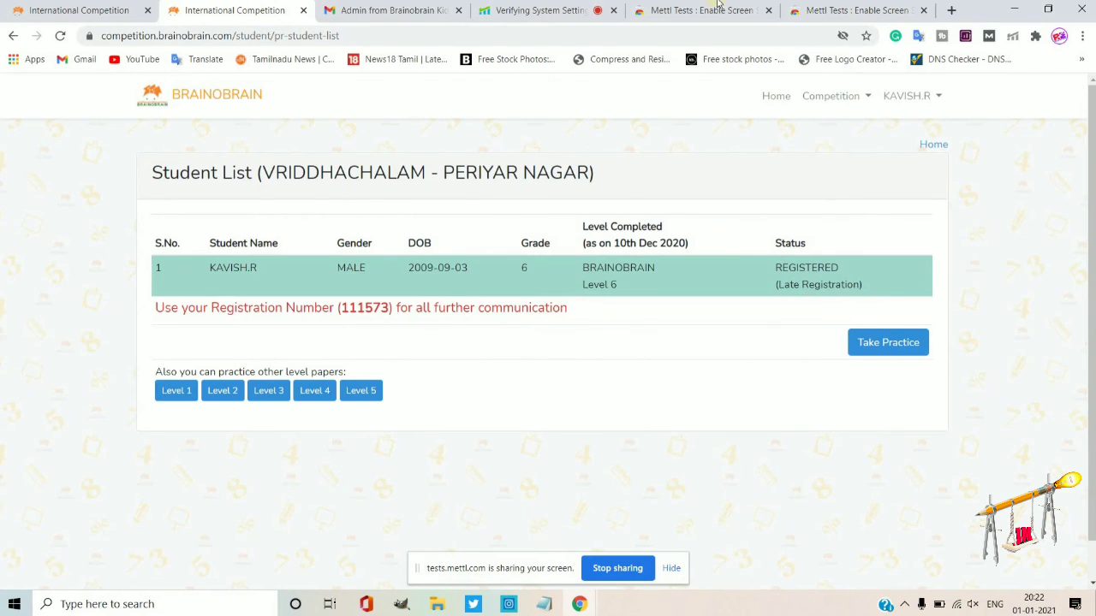
{"action": "left_click", "coordinate": [580, 9]}
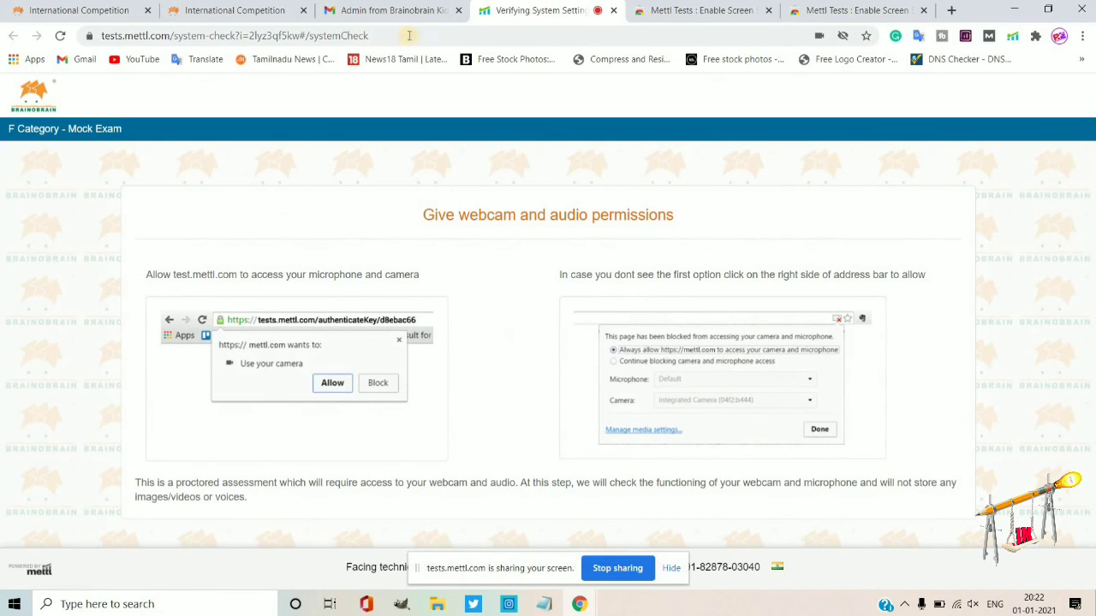
{"action": "left_click", "coordinate": [385, 10]}
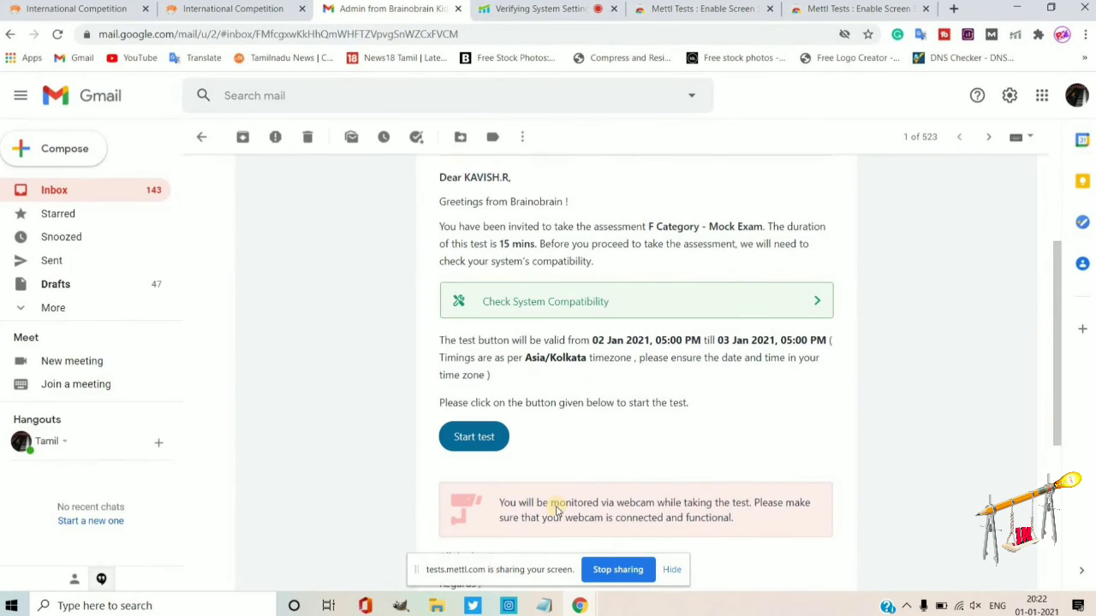